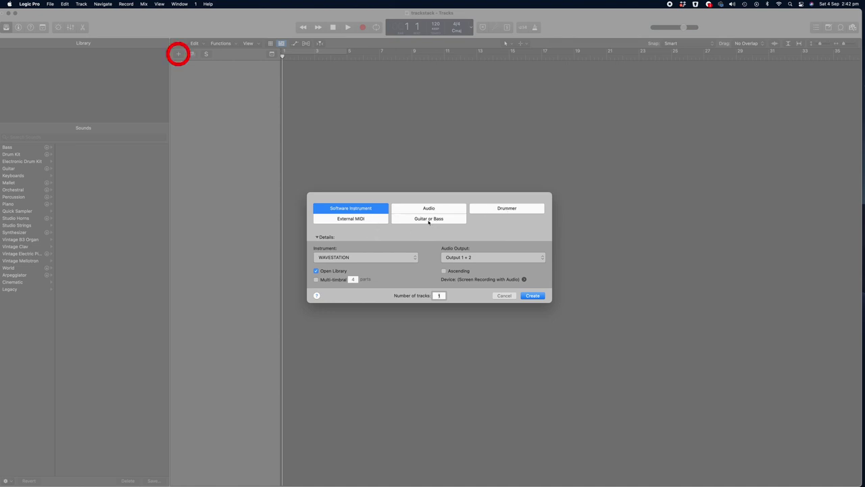
- Create software instrument track Inst 1 with Alchemy › Stereo as the instrument
click(382, 262)
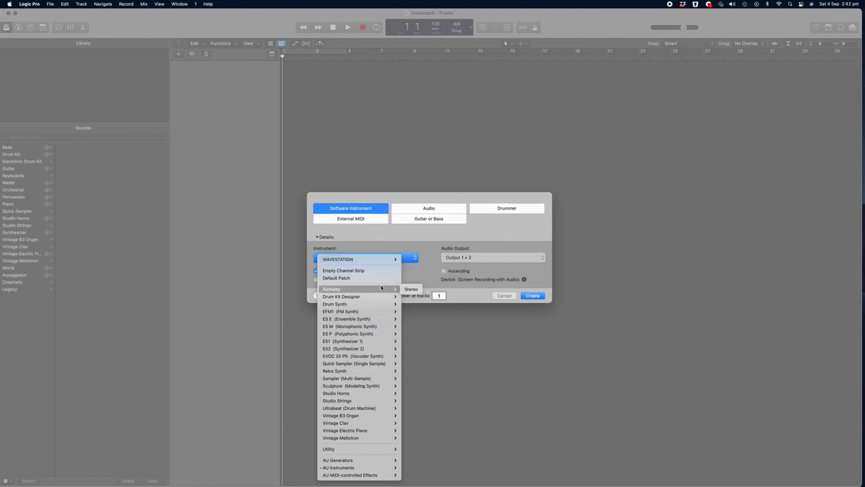
mouse_move(379, 290)
click(408, 289)
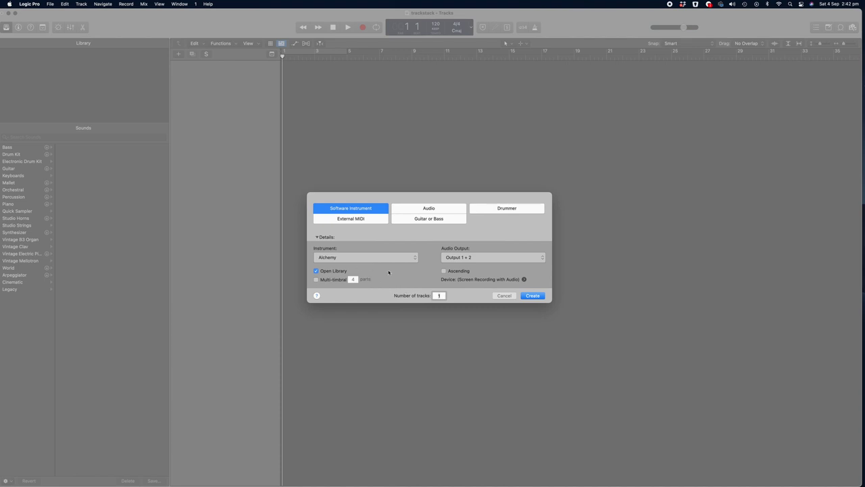
click(533, 296)
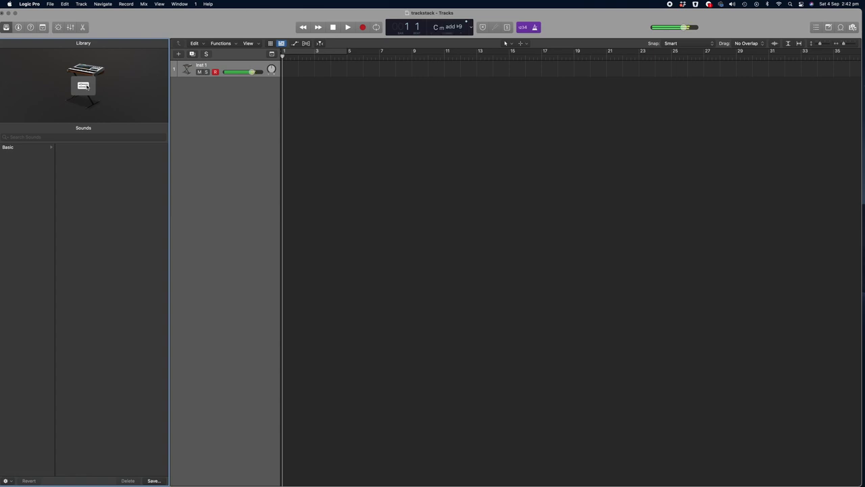
- Load Alchemy's Pads preset Celestial Voices on track 1 and close the plug-in window
click(87, 86)
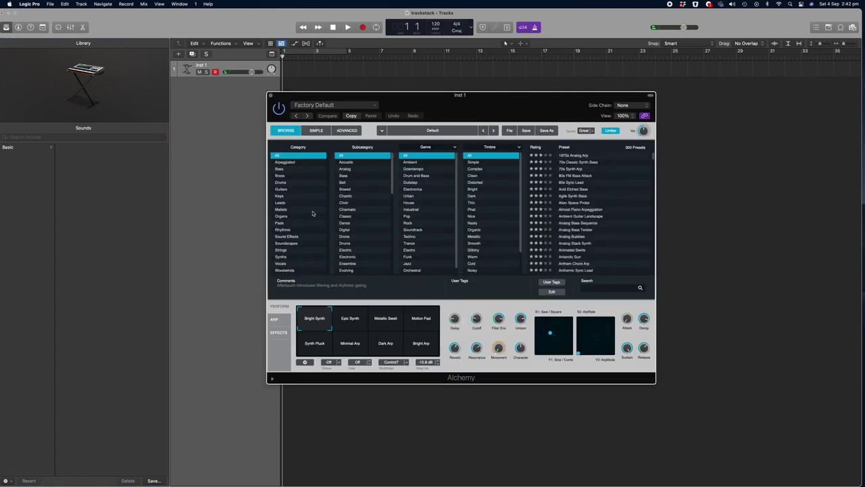
click(290, 224)
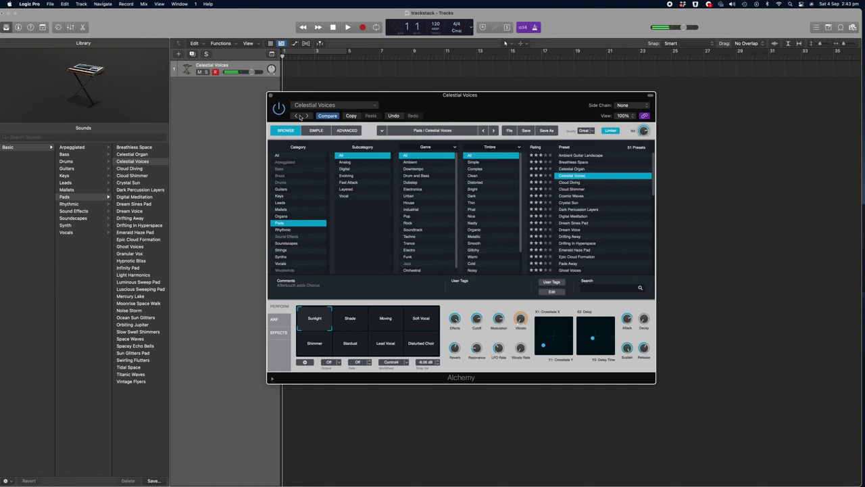
click(271, 96)
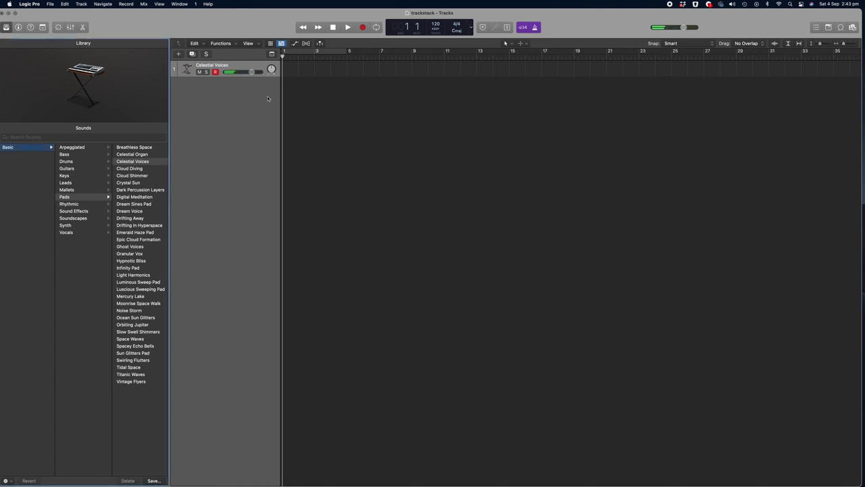
- Add software instrument track Inst 2 using AU Instruments › KORG › WAVESTATION › Stereo
click(180, 55)
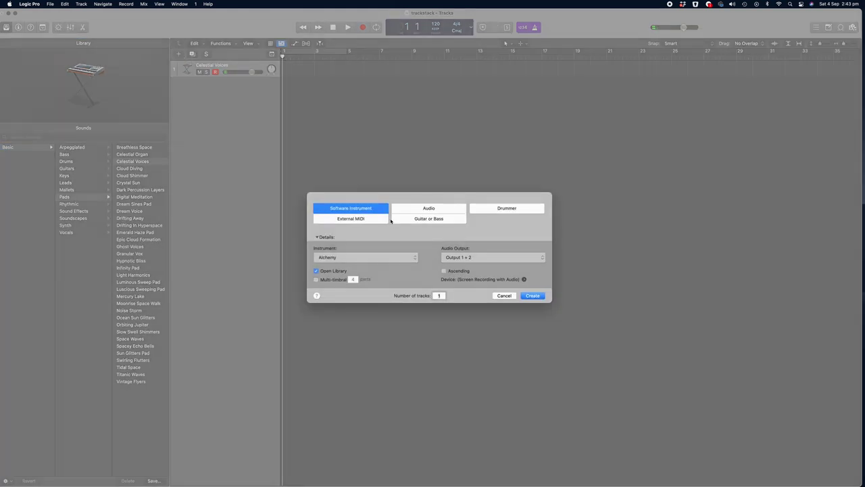
click(390, 257)
mouse_move(388, 475)
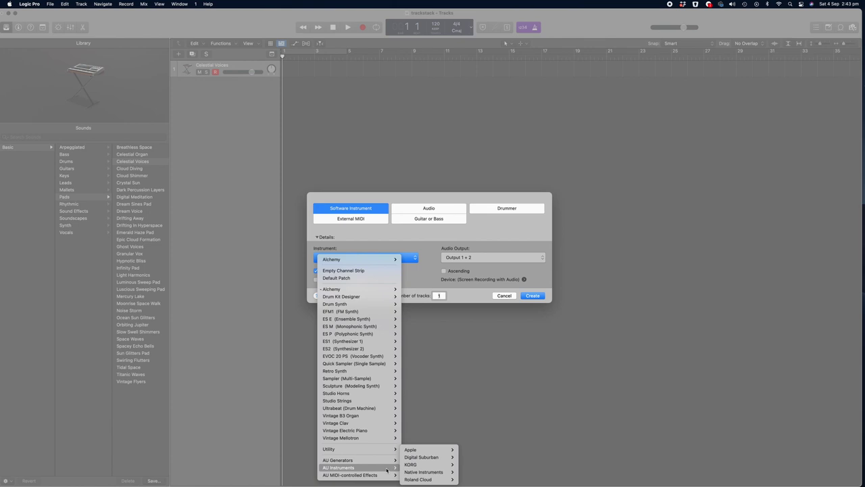
mouse_move(430, 467)
mouse_move(482, 478)
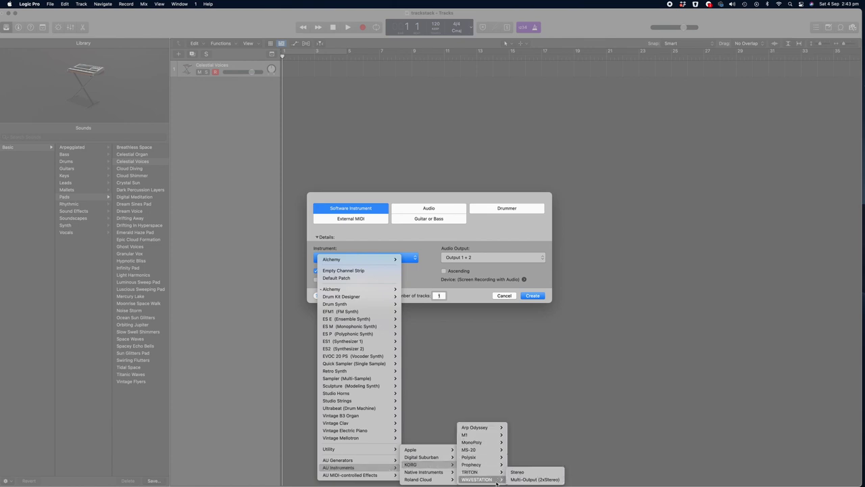
click(525, 476)
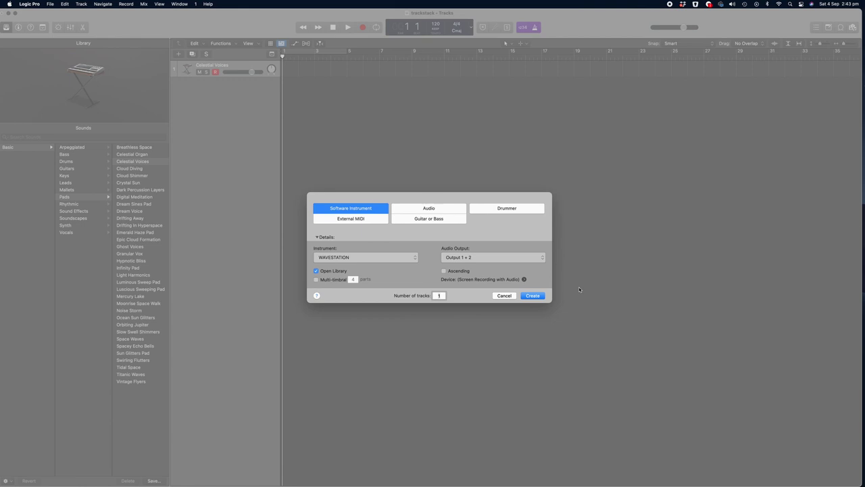
click(540, 298)
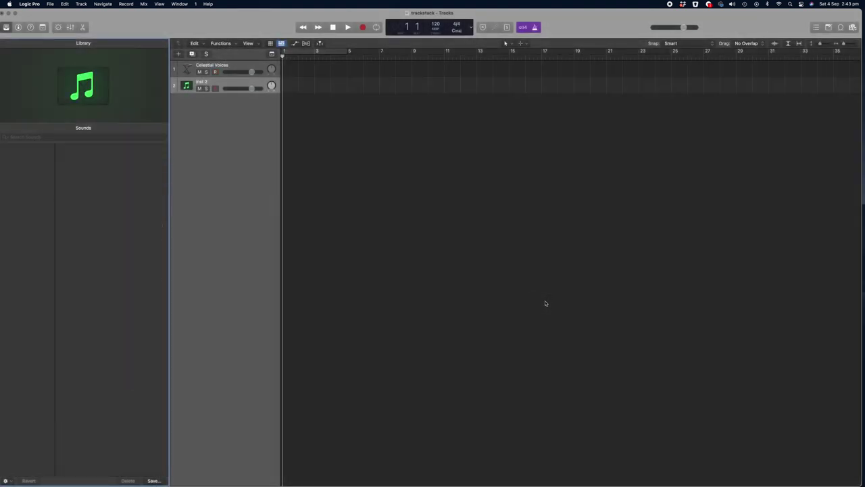
- Give Inst 2 the Keyboards keyboard-on-stand icon and open its WAVESTATION editor
click(188, 89)
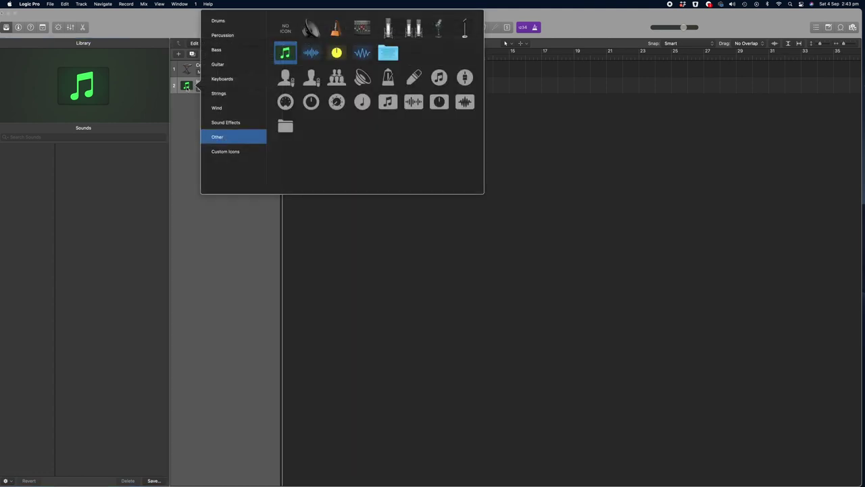
click(227, 81)
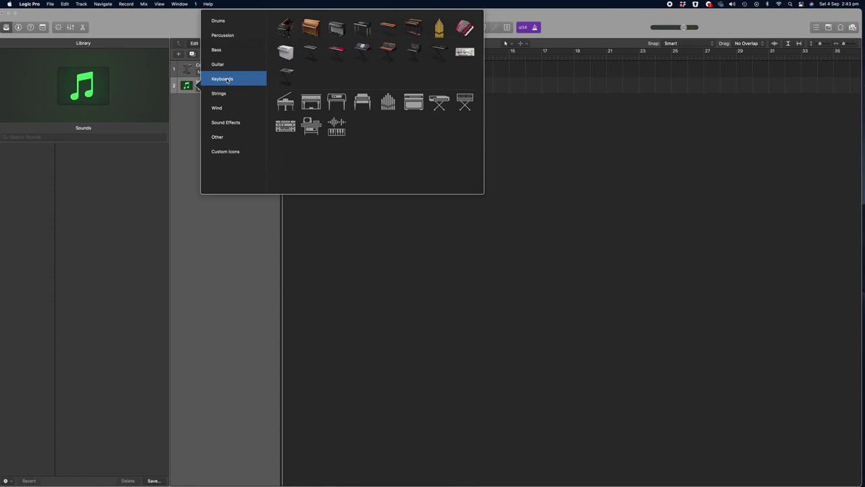
click(365, 52)
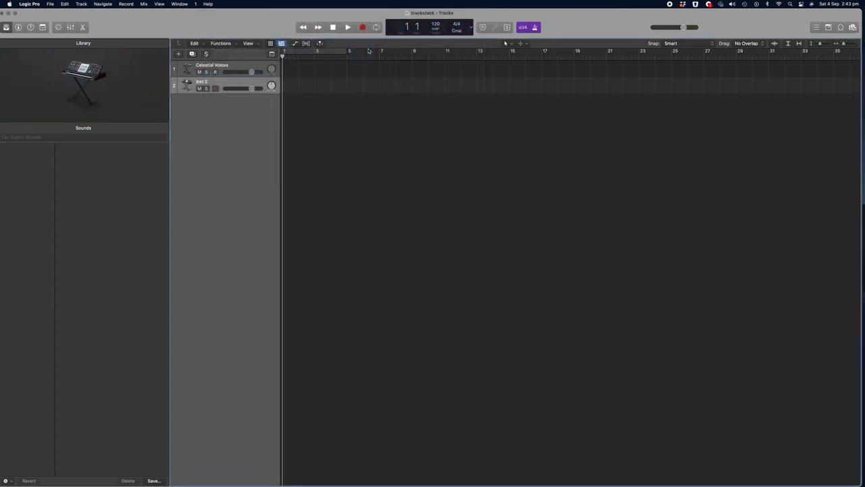
drag(215, 84, 96, 84)
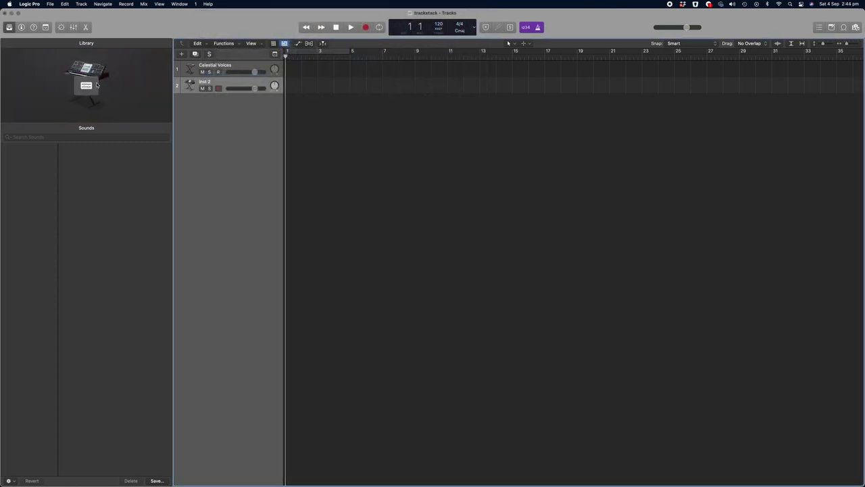
click(87, 87)
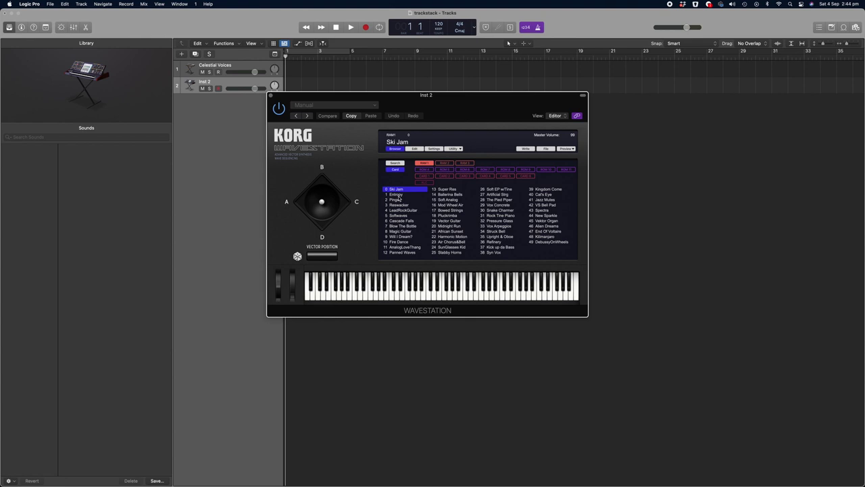
- Audition WAVESTATION presets, settle on 6 Cascade Falls, and close the instrument window
click(397, 195)
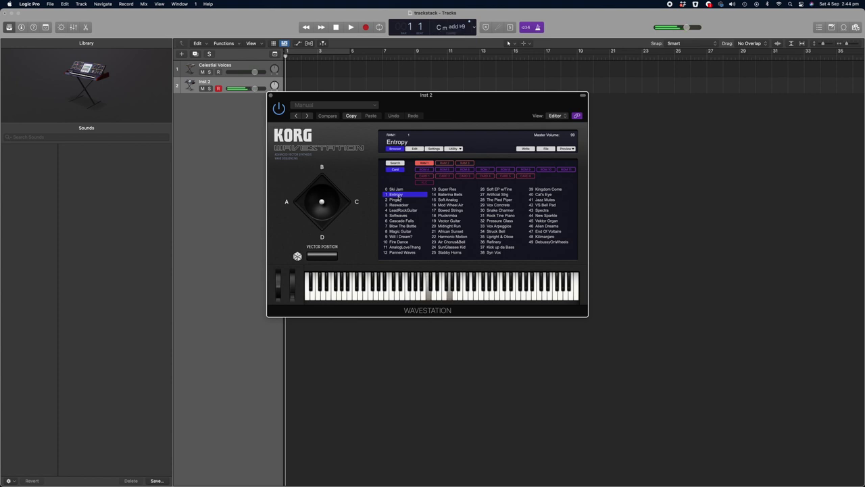
click(396, 201)
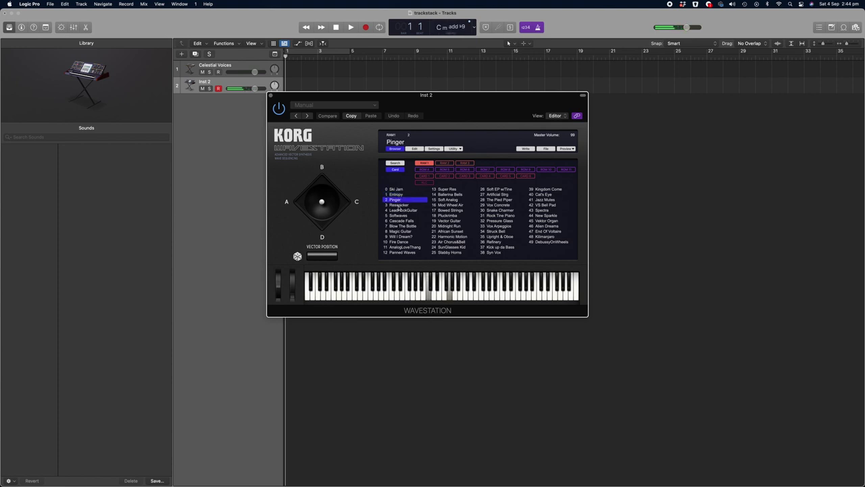
click(398, 206)
click(404, 211)
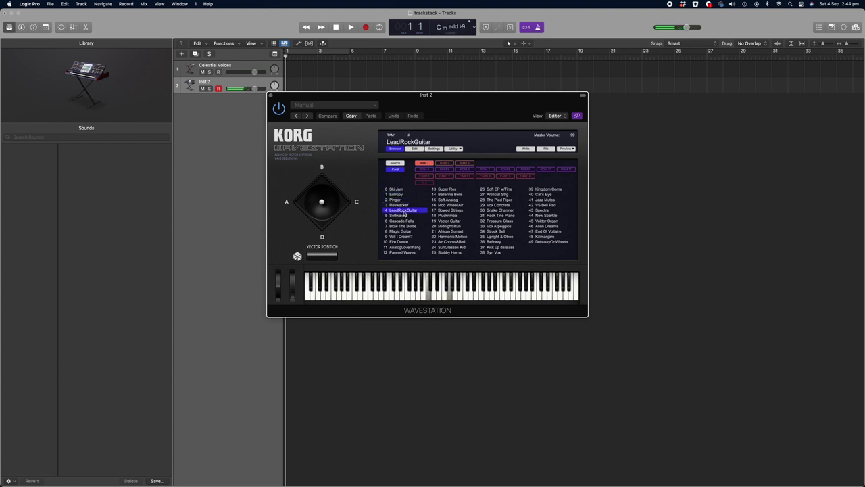
click(403, 215)
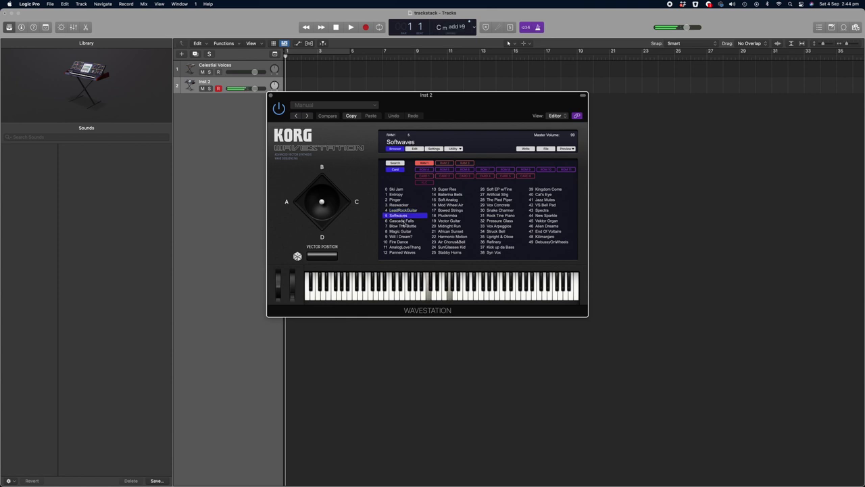
click(403, 221)
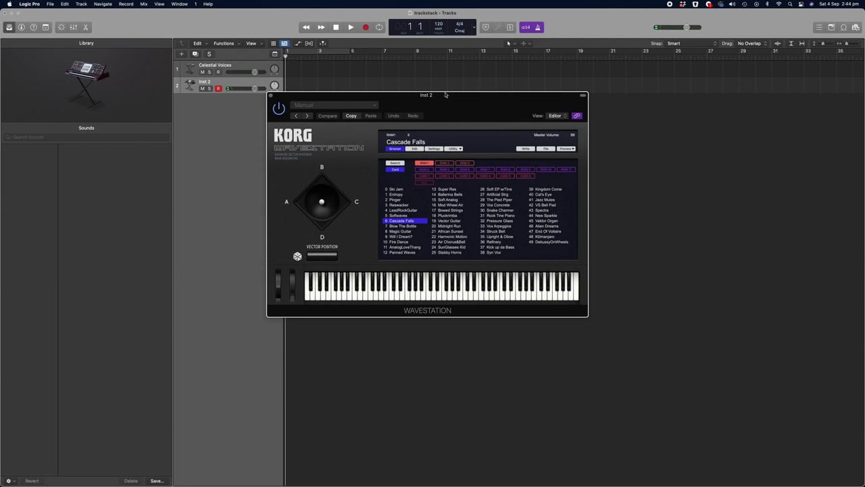
click(270, 95)
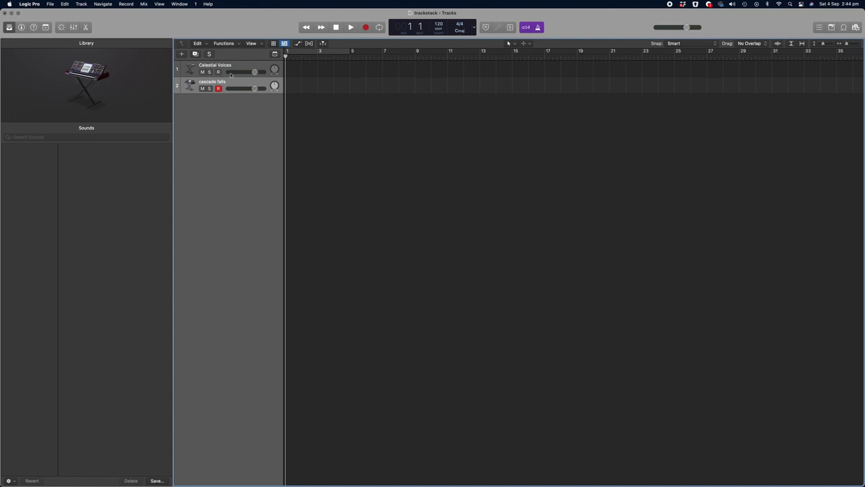
- Add software instrument track Inst 3 using AU Instruments › KORG › Arp Odyssey › Stereo
click(182, 54)
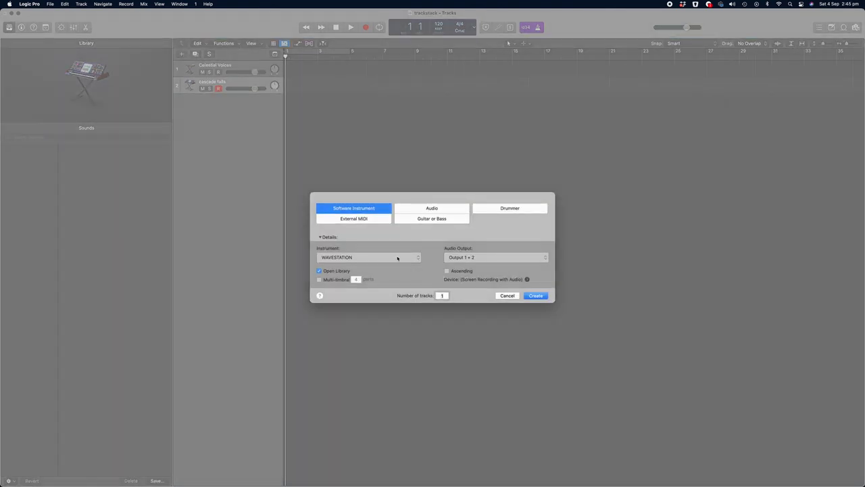
click(397, 257)
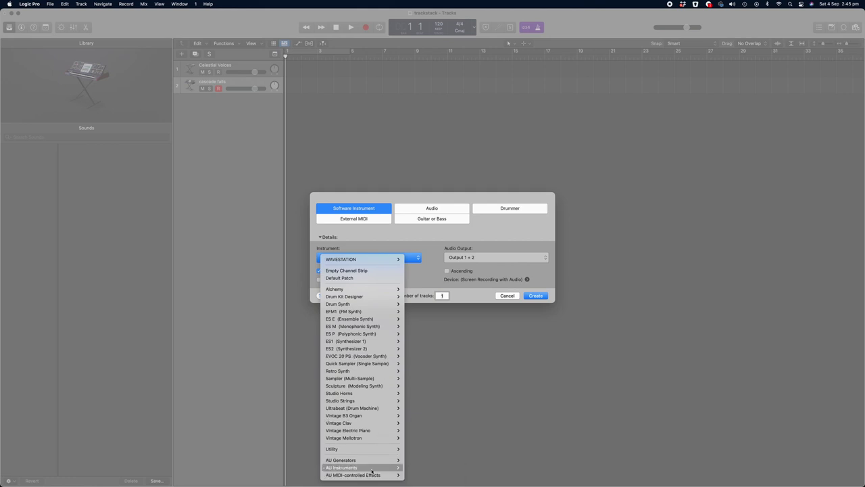
mouse_move(371, 470)
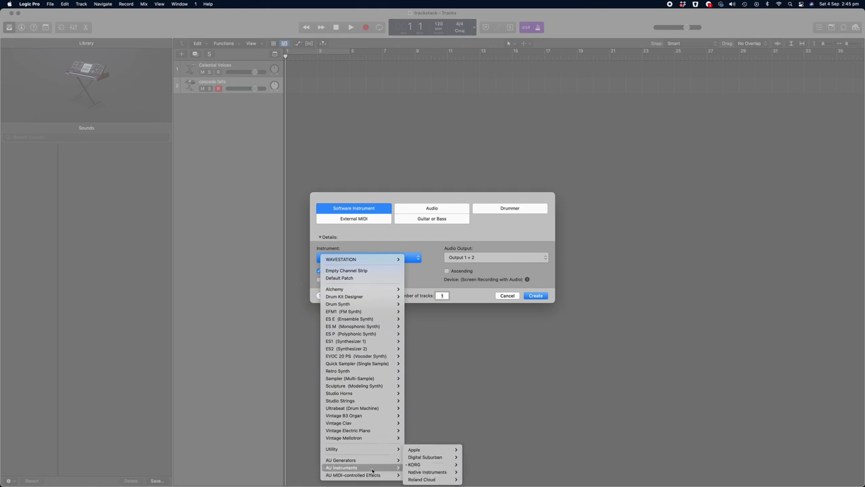
mouse_move(426, 466)
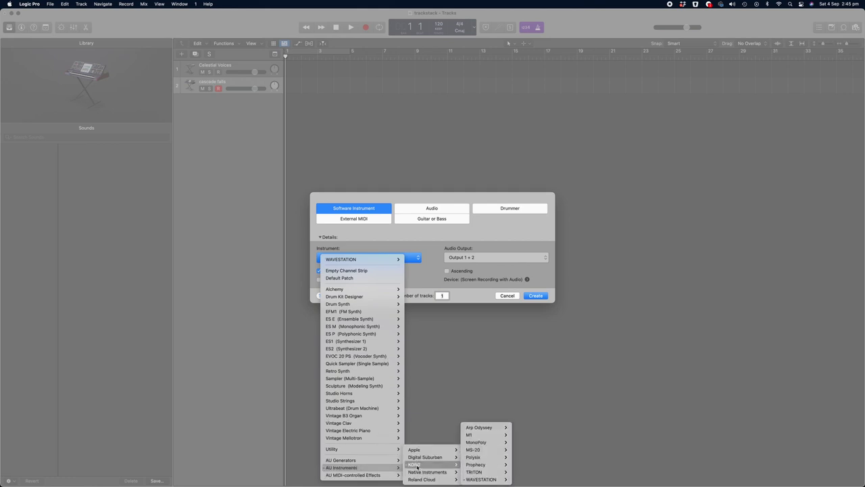
mouse_move(493, 427)
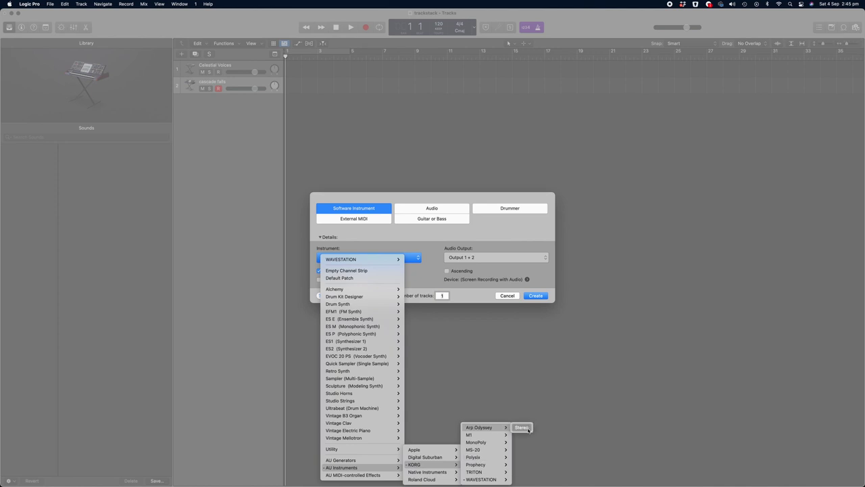
click(521, 427)
click(540, 296)
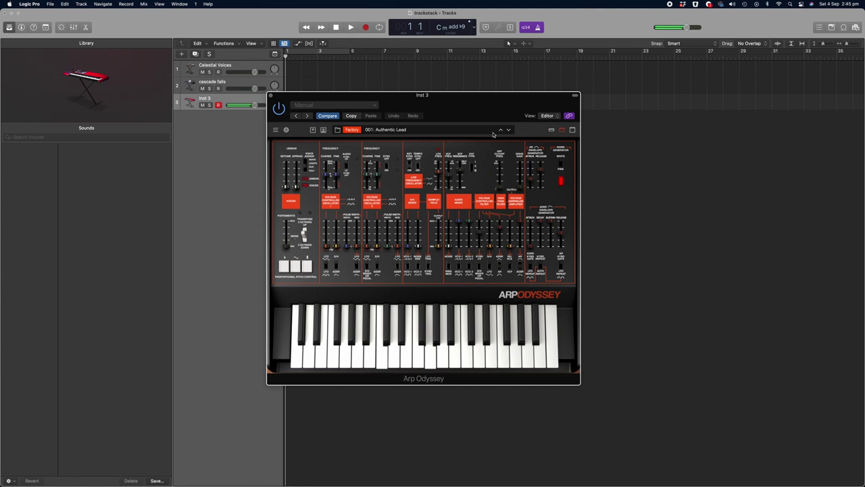
- Step through Arp Odyssey factory presets until 037: Deceptively Simple is loaded
click(509, 129)
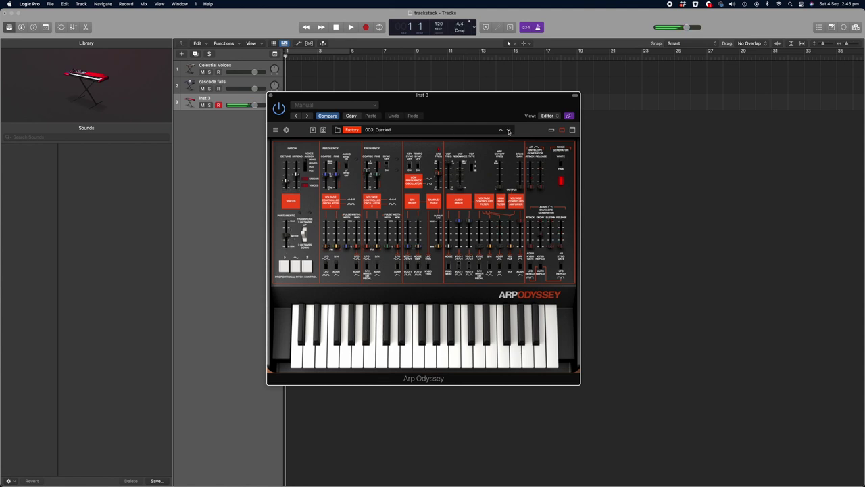
click(509, 130)
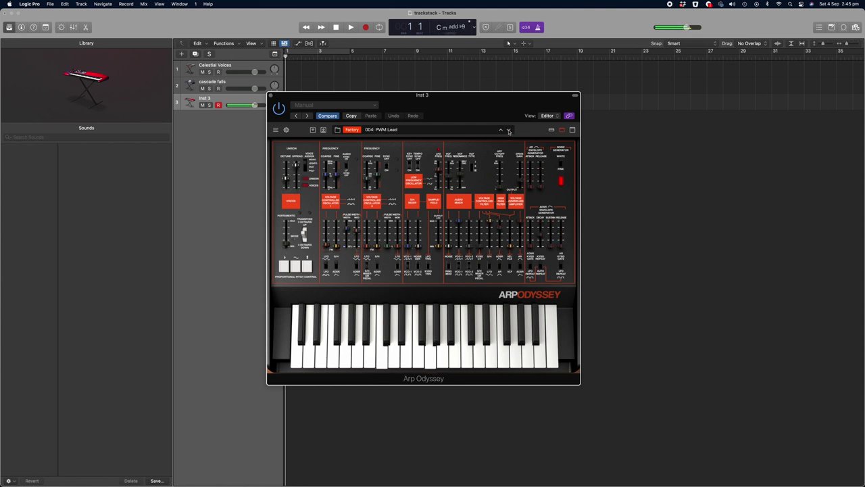
click(509, 130)
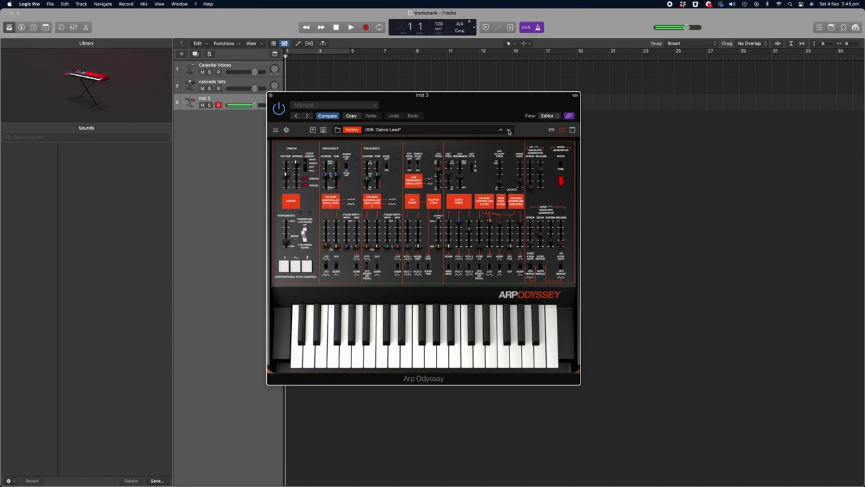
click(508, 130)
click(508, 130)
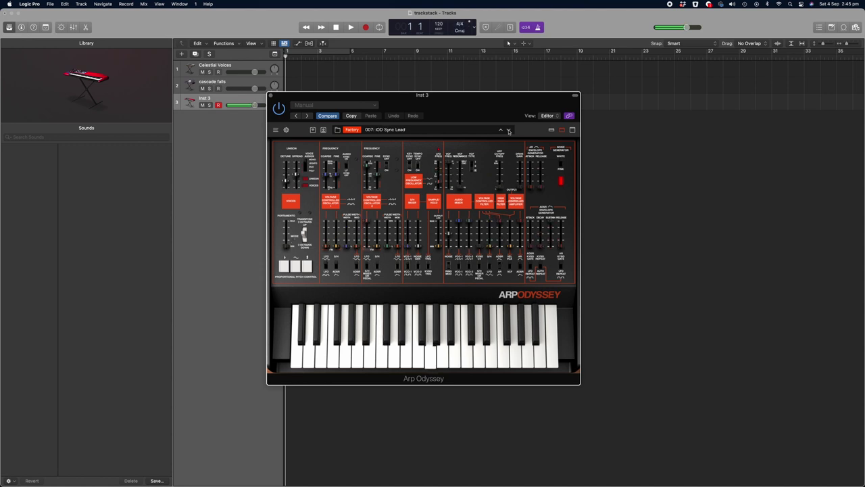
click(508, 130)
click(509, 130)
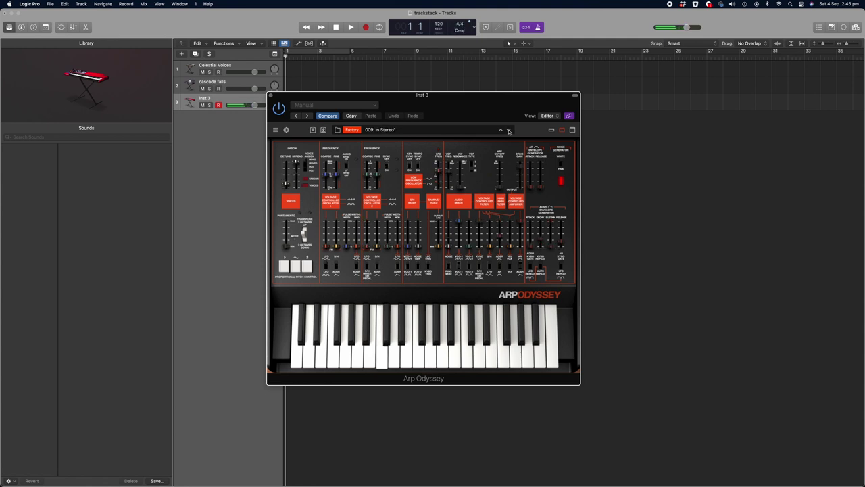
click(508, 130)
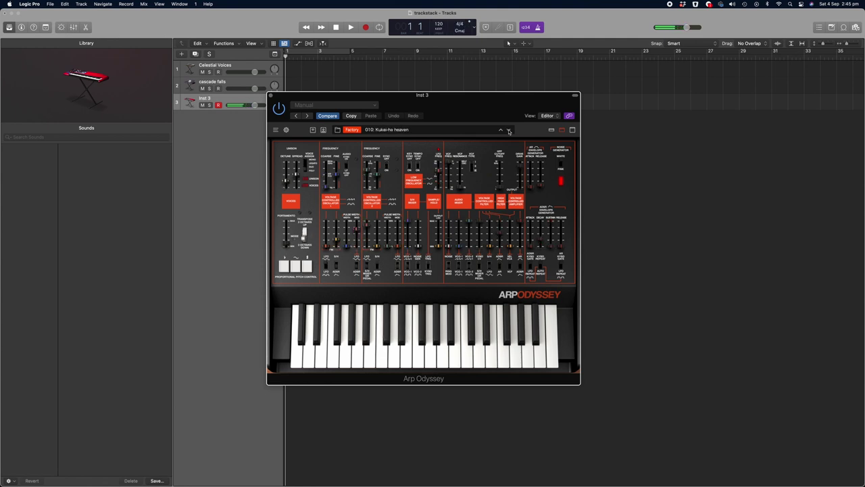
click(508, 129)
click(509, 130)
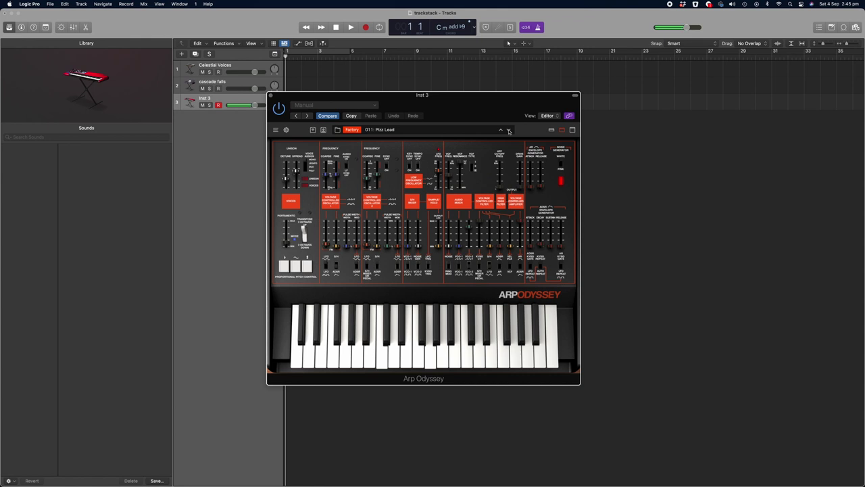
click(509, 130)
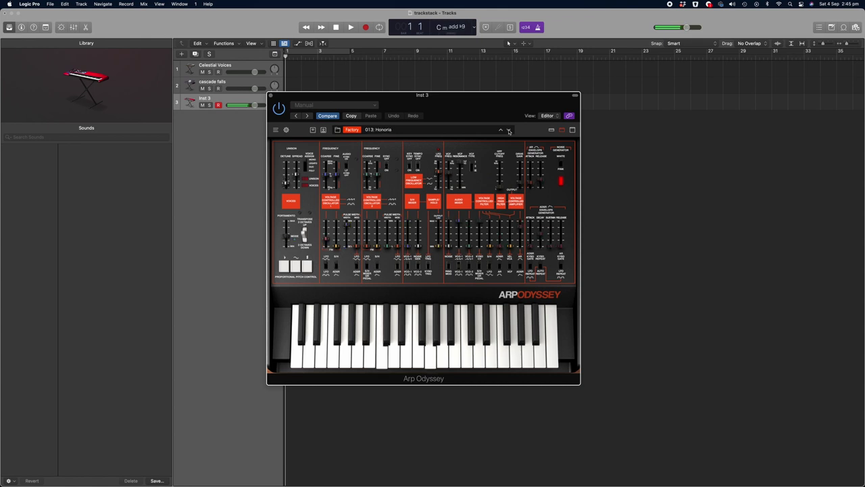
click(508, 130)
click(508, 130)
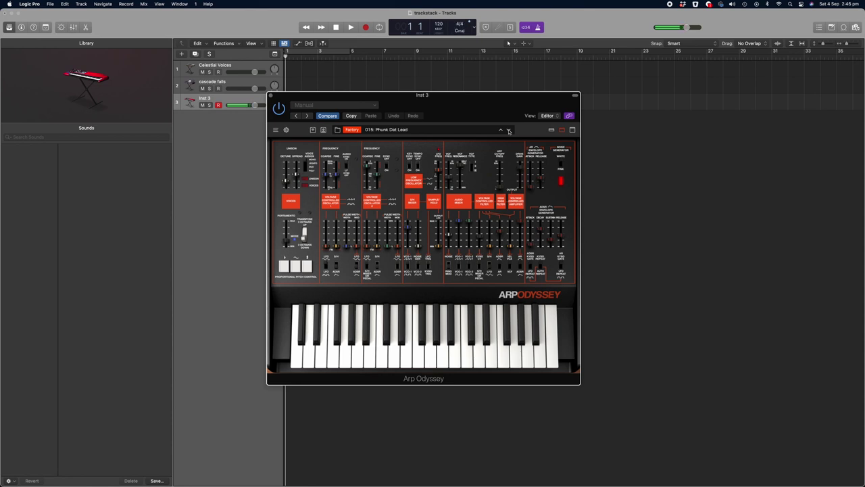
click(508, 130)
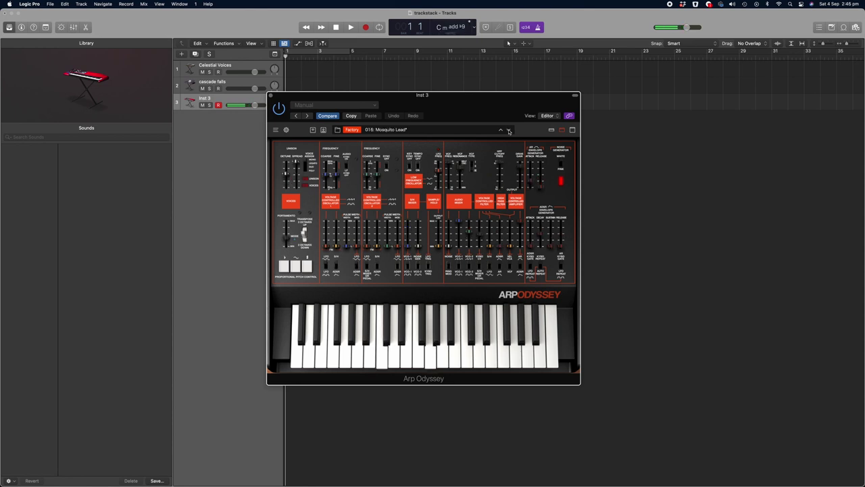
click(509, 131)
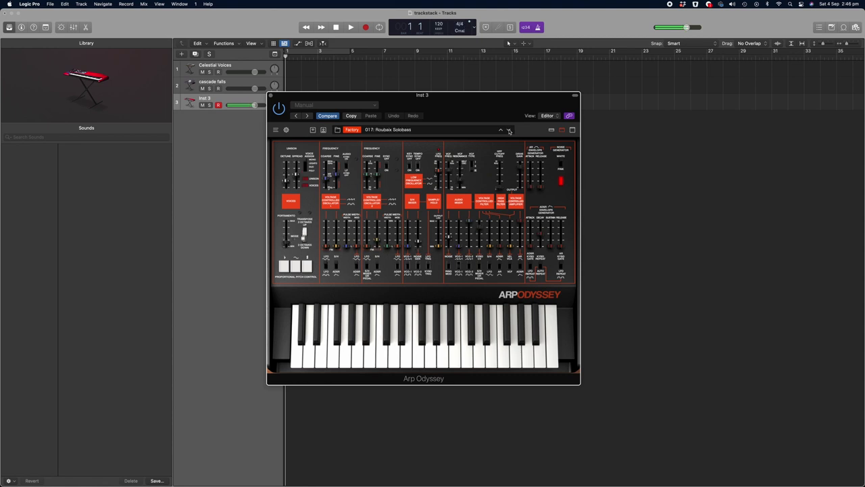
click(509, 131)
click(509, 130)
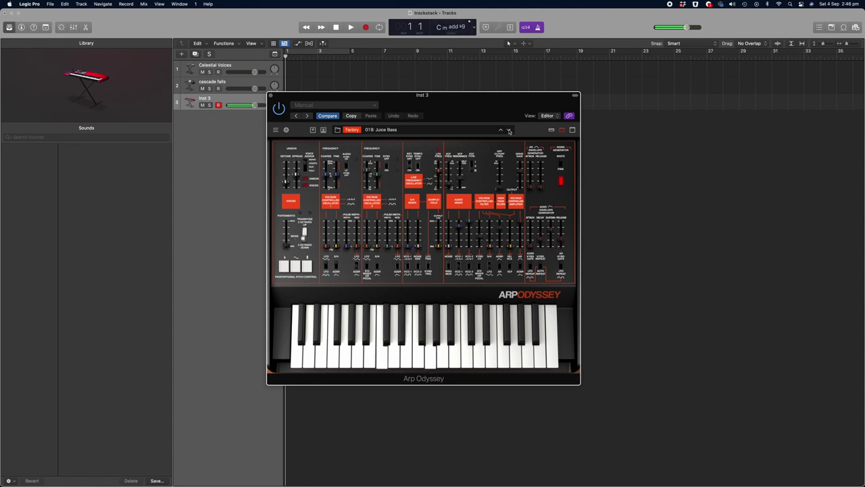
click(509, 130)
click(509, 131)
click(509, 130)
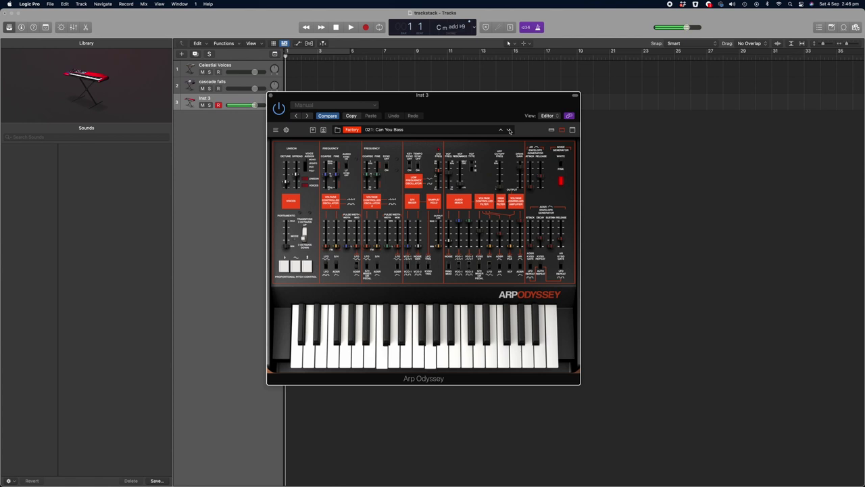
click(509, 130)
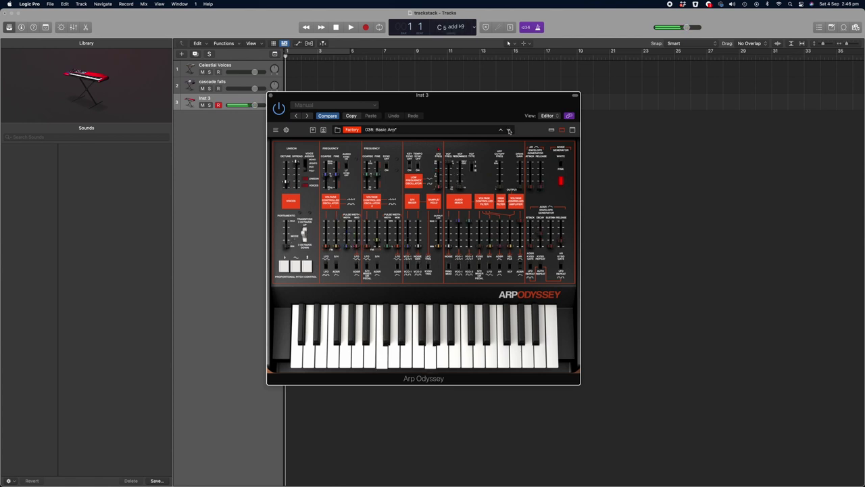
click(509, 130)
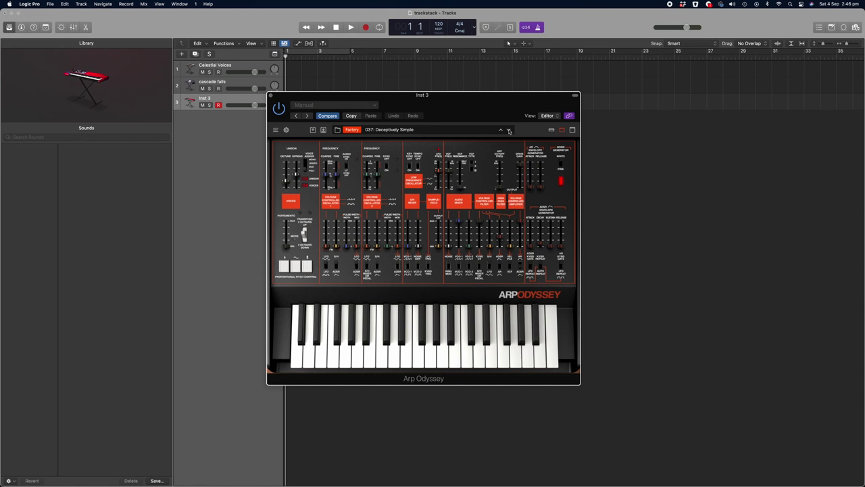
- Close the Arp Odyssey window, select Celestial Voices, and choose Track › Create Track Stack
click(272, 95)
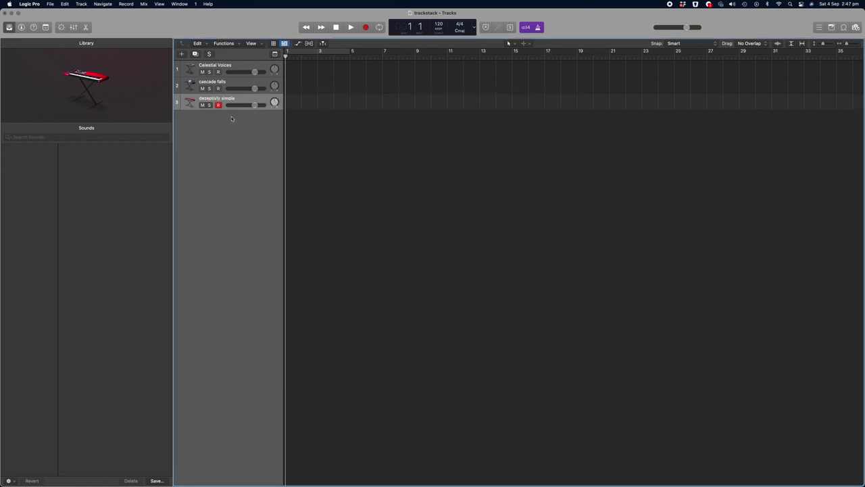
click(240, 66)
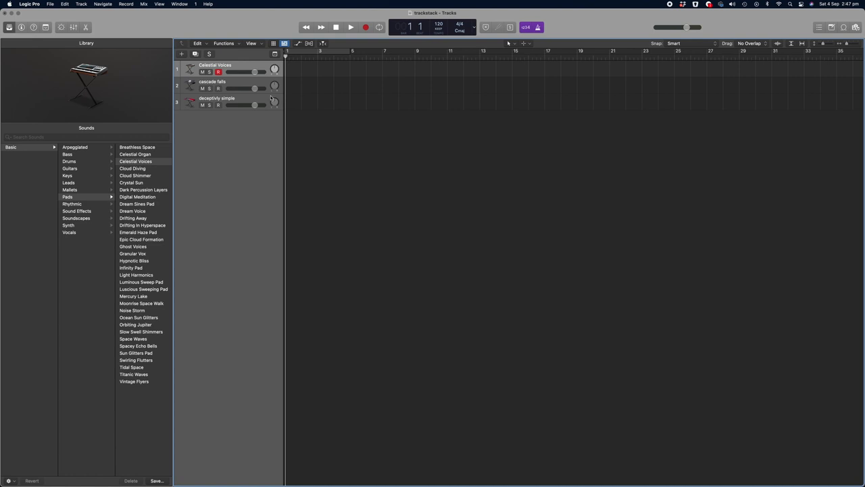
right_click(236, 69)
click(212, 141)
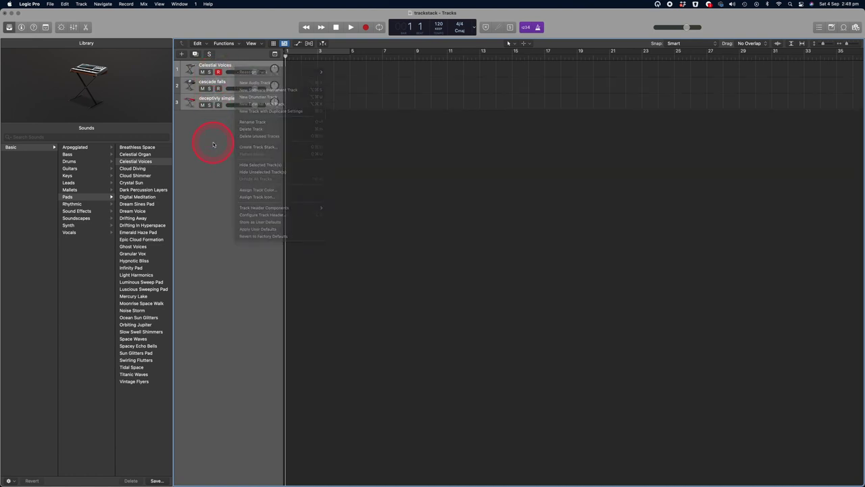
click(81, 4)
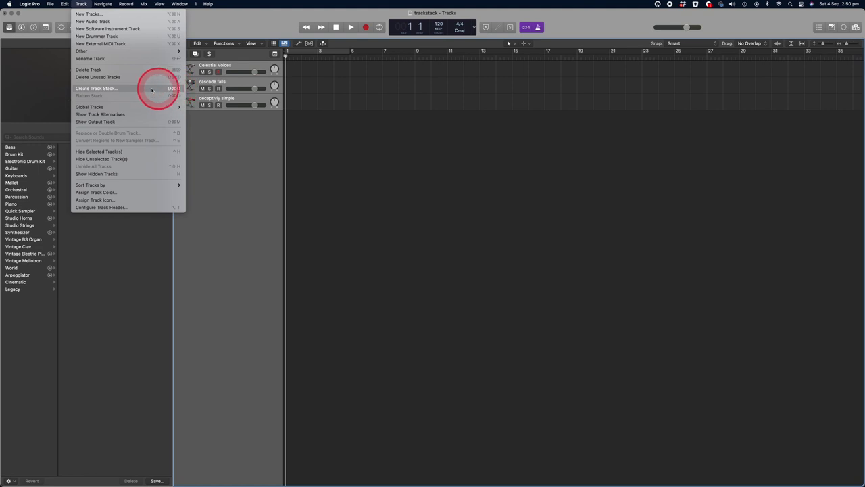
click(174, 88)
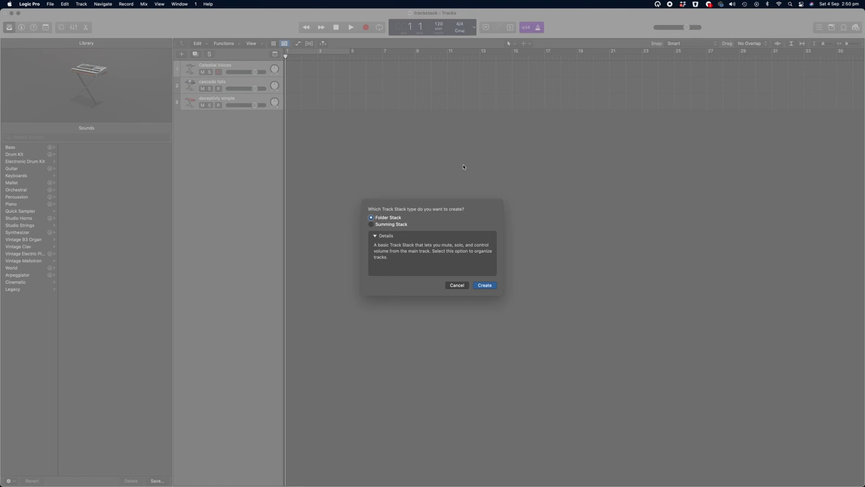
- Pick Summing Stack as the stack type and create the stack Sum 1
click(371, 225)
click(372, 225)
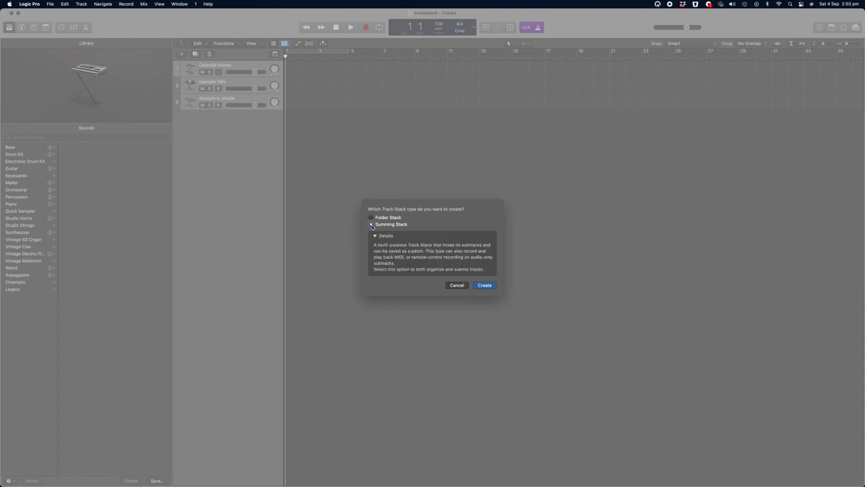
click(494, 229)
click(372, 224)
click(485, 285)
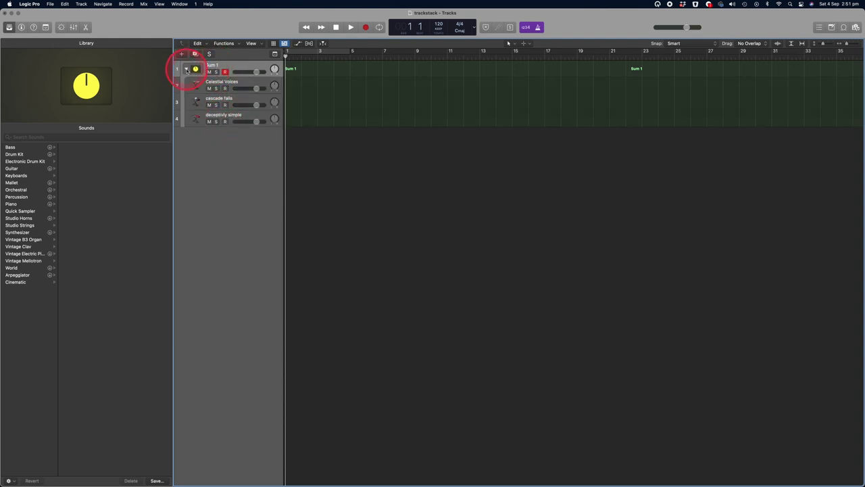
- Collapse and re-expand the Sum 1 stack to reveal its three synth tracks
click(186, 70)
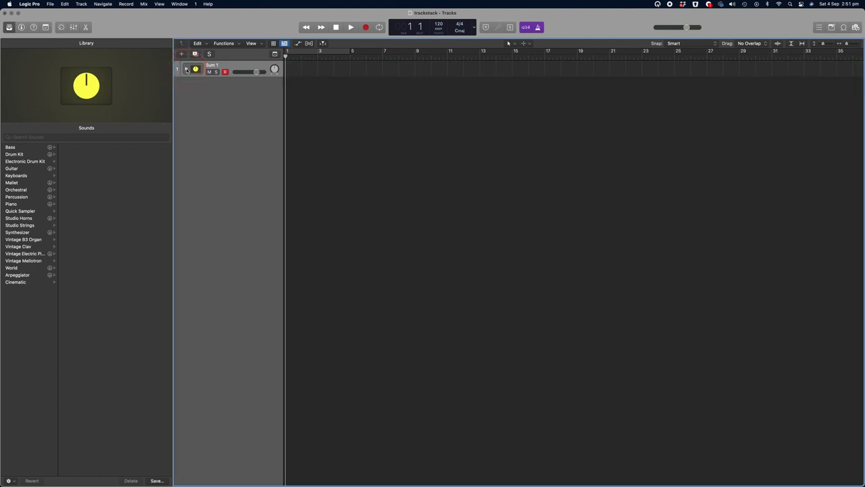
click(234, 71)
click(246, 74)
click(246, 74)
click(187, 69)
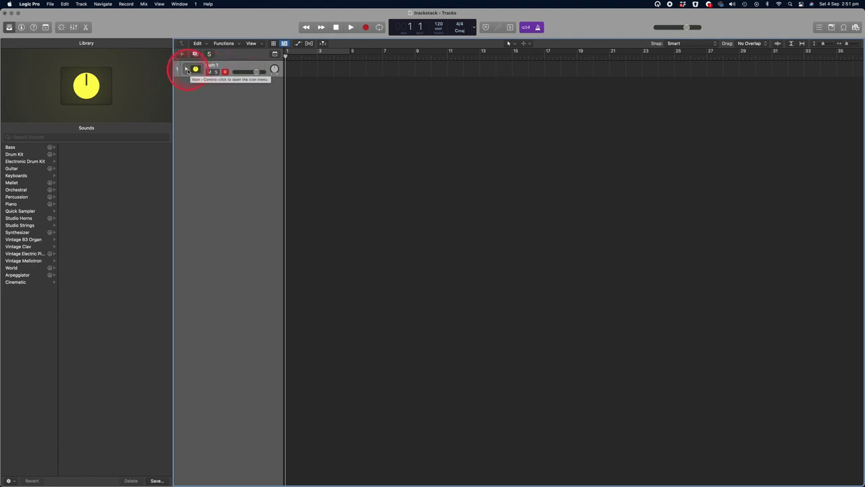
click(187, 69)
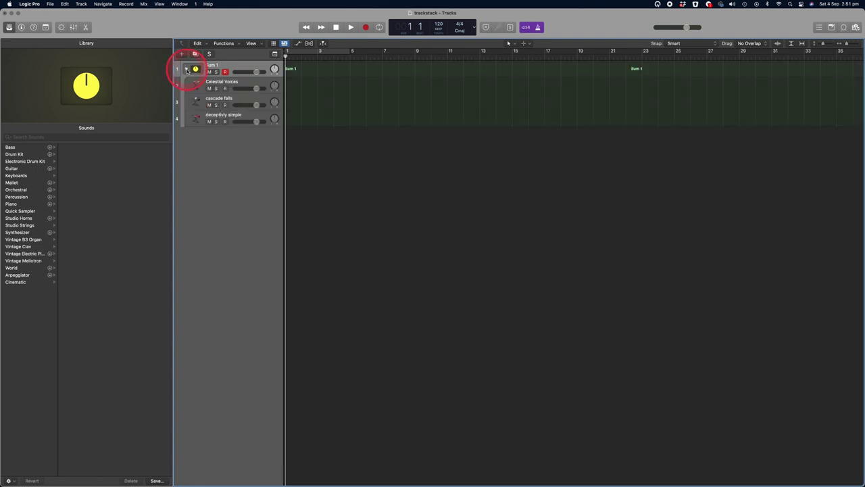
- Rename the Sum 1 stack track to 'synth stack'
click(211, 67)
click(216, 68)
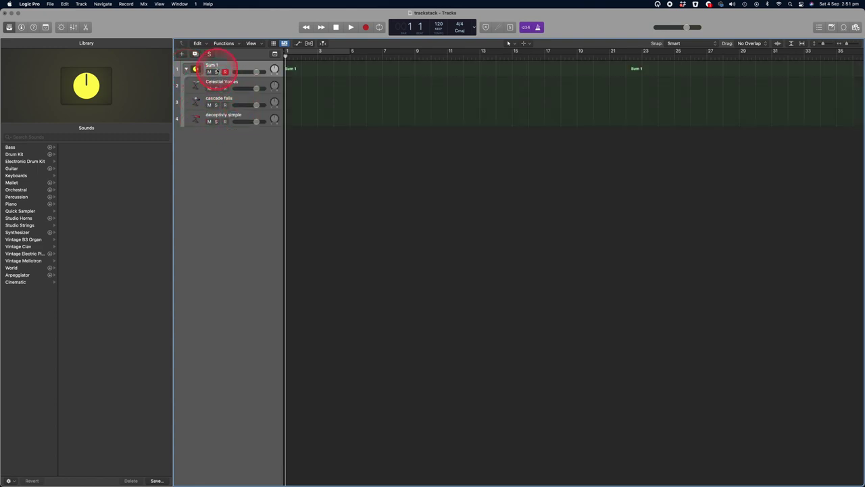
click(215, 65)
click(195, 62)
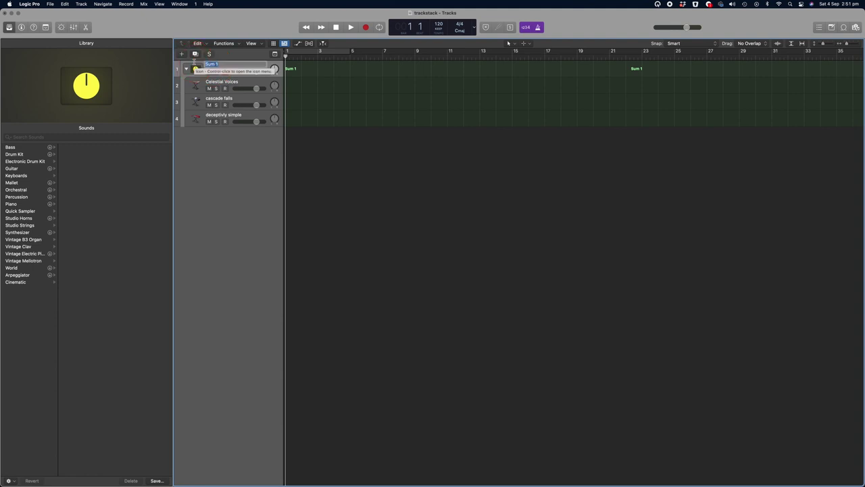
text(synth stack)
click(240, 70)
- Audition the Celestial Voices, cascade falls and deceptively simple tracks in turn
click(297, 103)
click(316, 108)
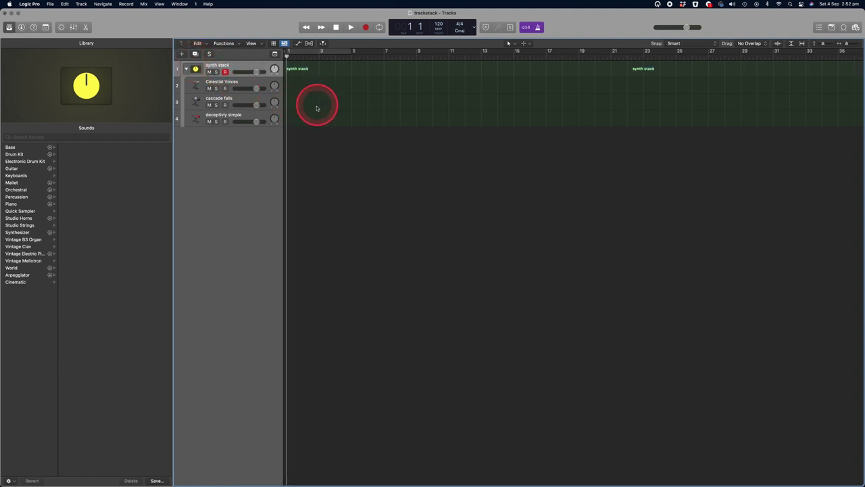
click(234, 87)
click(237, 101)
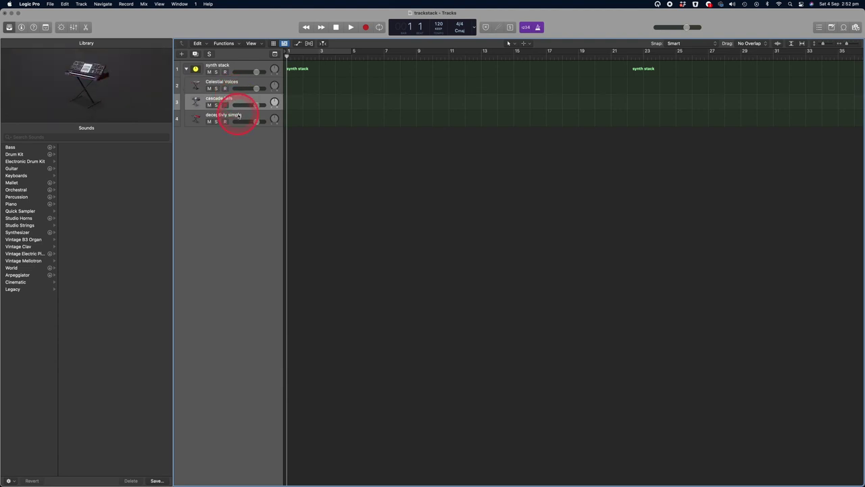
click(238, 115)
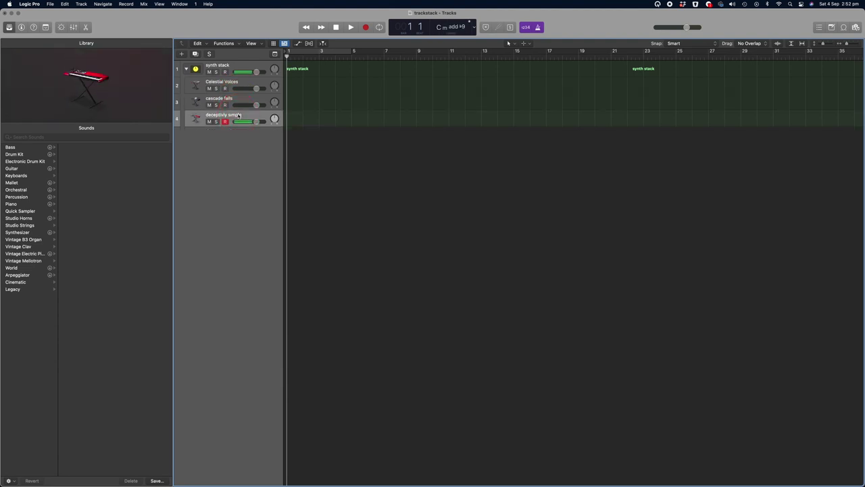
click(240, 100)
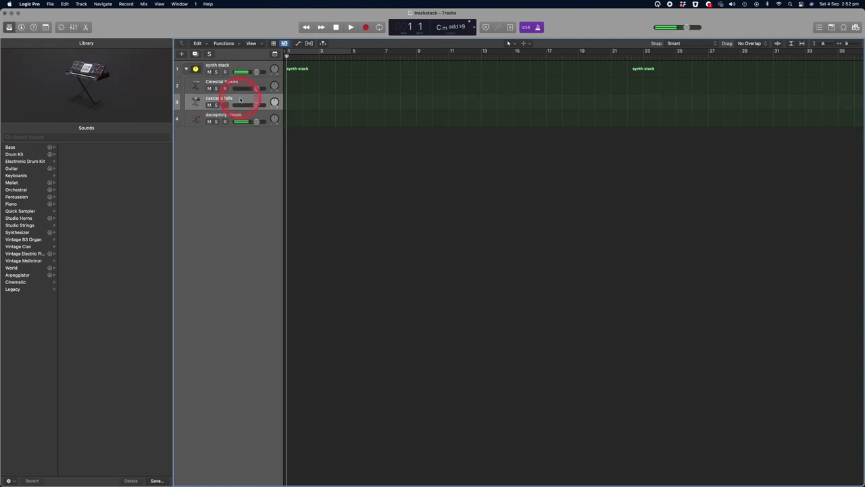
click(240, 87)
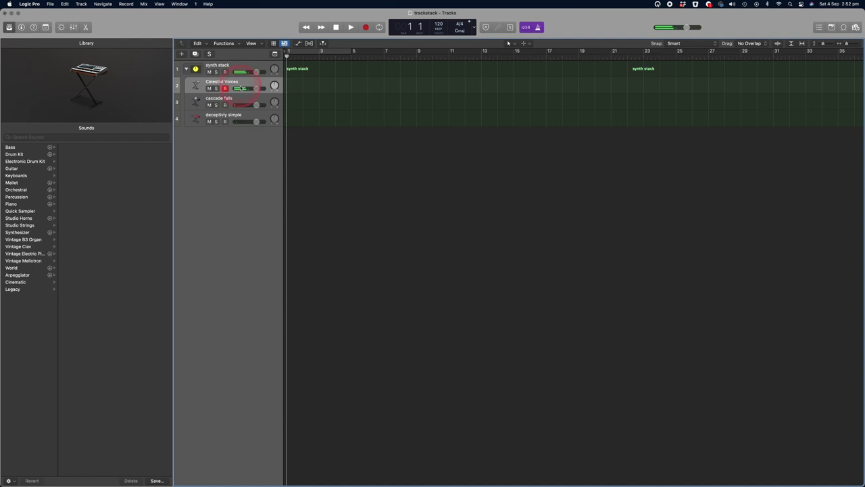
click(240, 88)
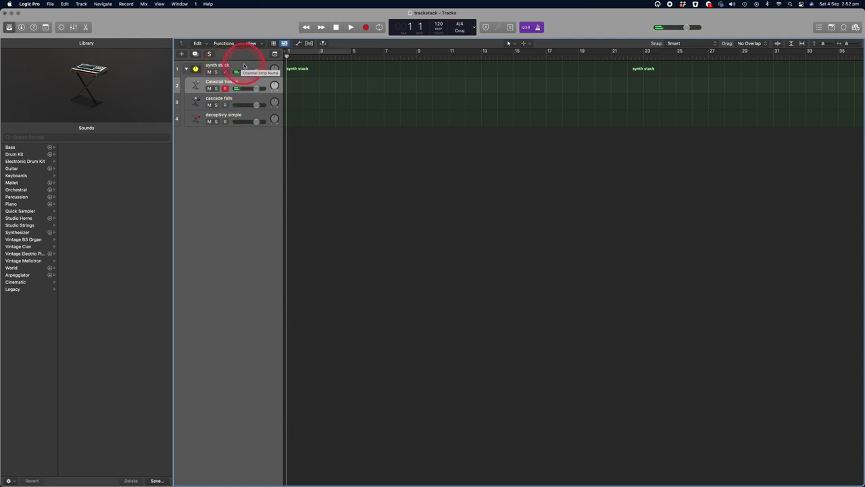
- Select the synth stack track, collapse it, then expand it again
click(244, 66)
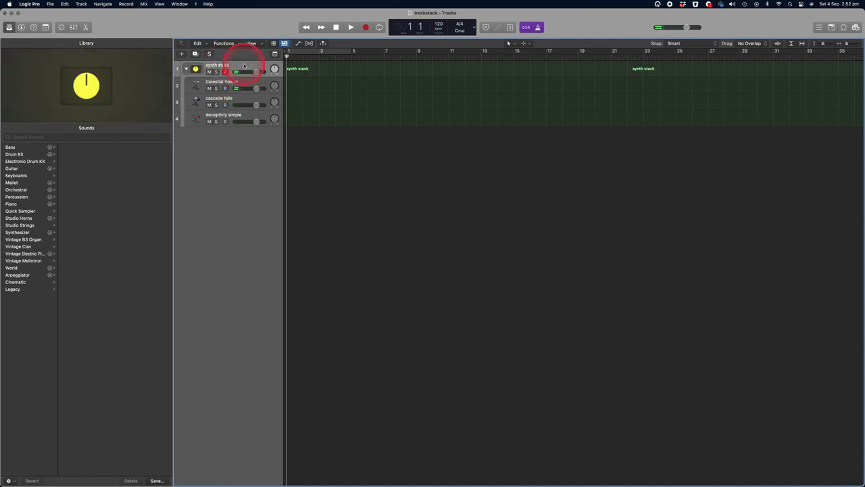
click(187, 69)
click(188, 69)
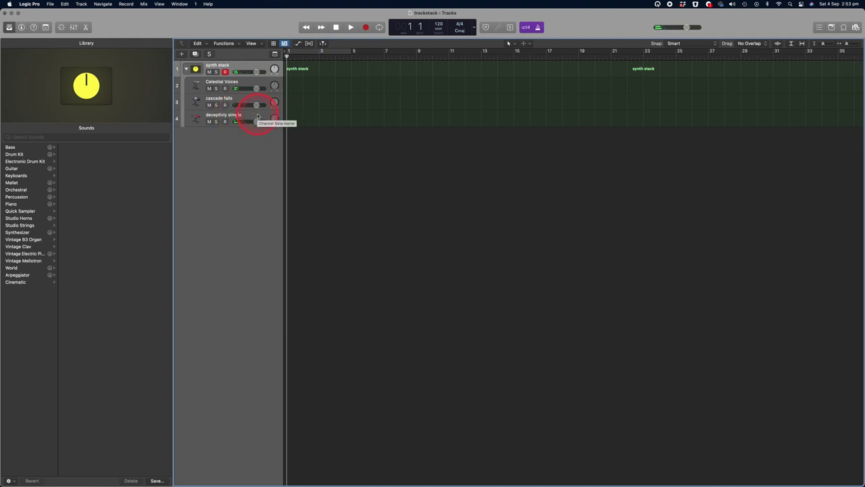
- Select the deceptively simple track and open its Arp Odyssey synth window
click(228, 85)
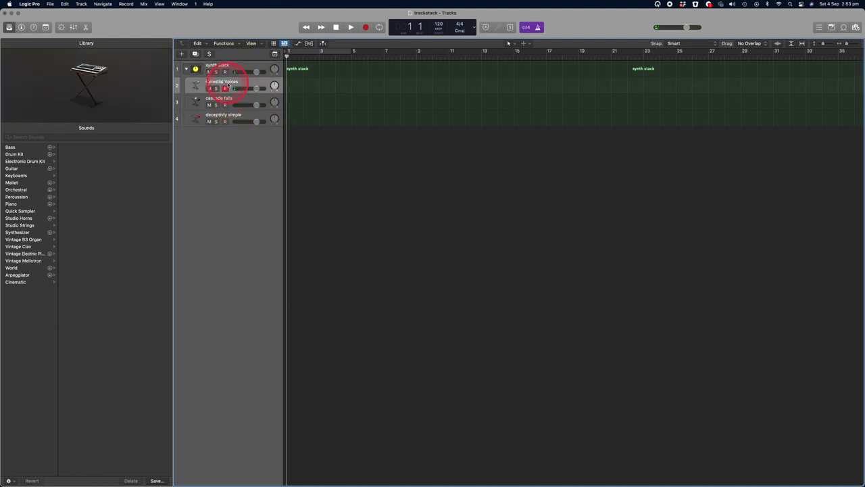
click(233, 103)
click(228, 118)
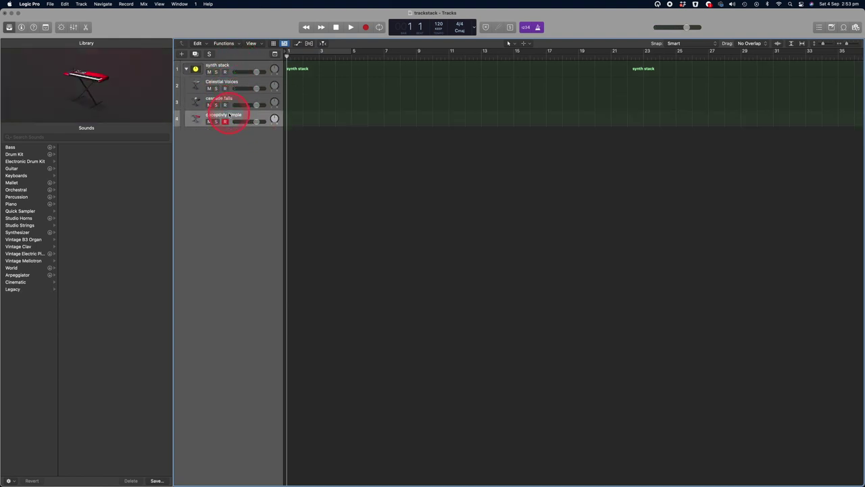
click(82, 85)
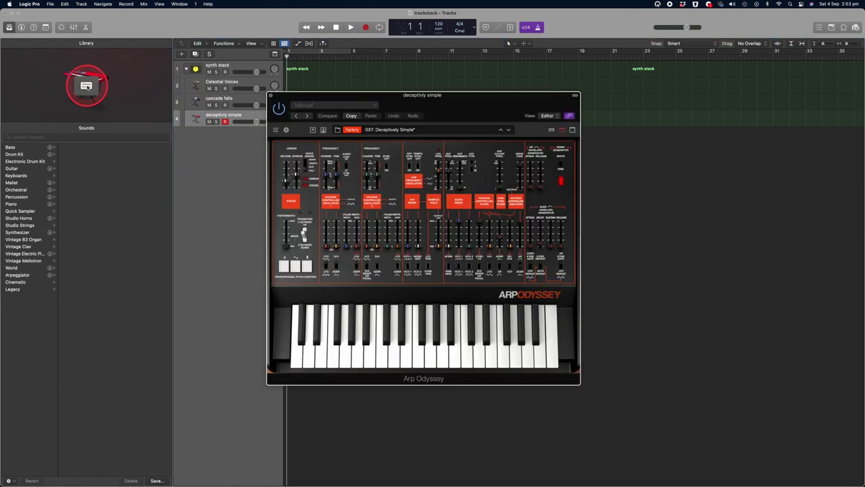
- Step through presets 038: Coldship to 042: Orbitalectro, playing notes, then bring up the program browser
click(509, 129)
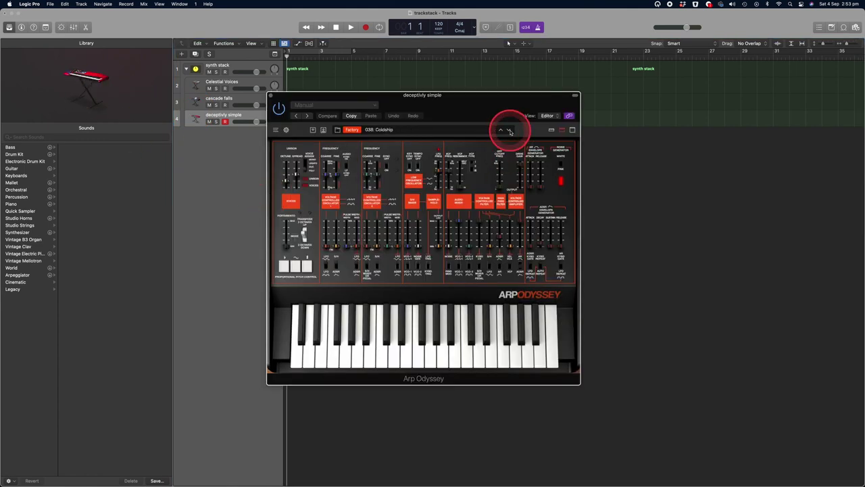
click(459, 327)
drag(459, 327, 471, 312)
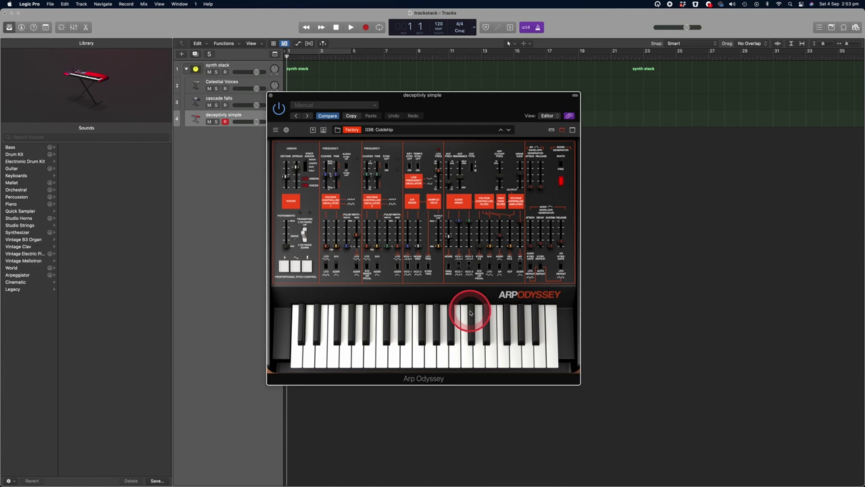
click(509, 130)
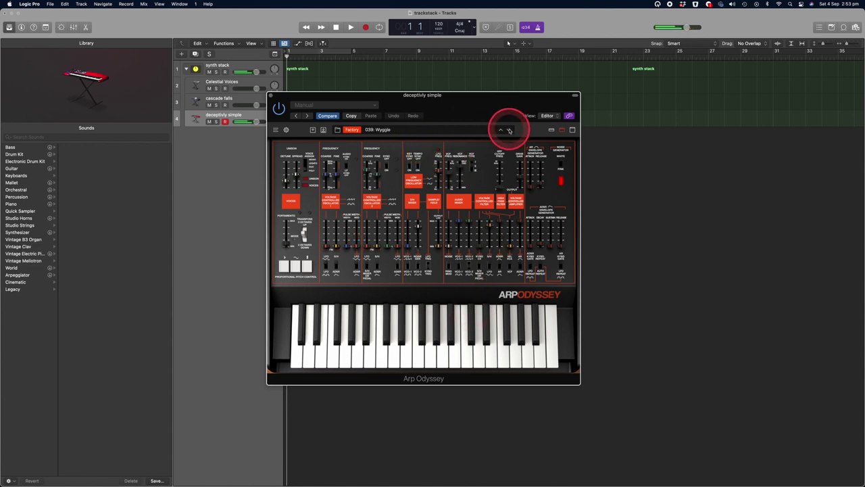
click(509, 130)
click(509, 130)
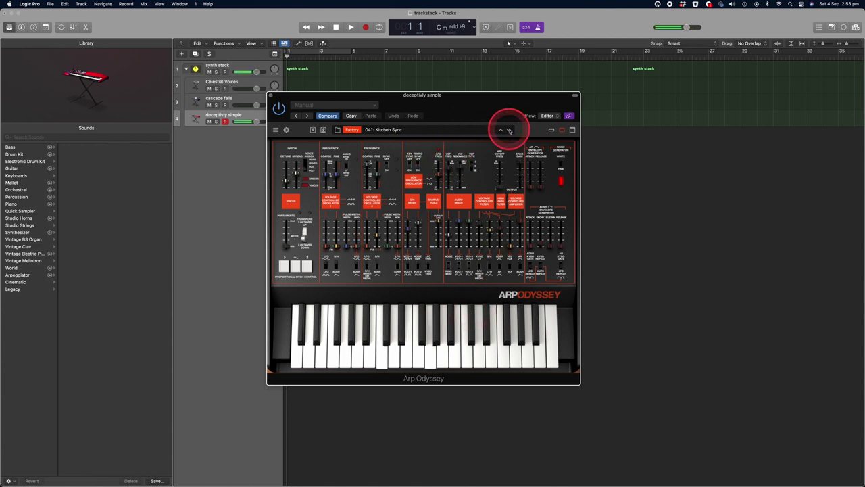
click(508, 130)
click(433, 129)
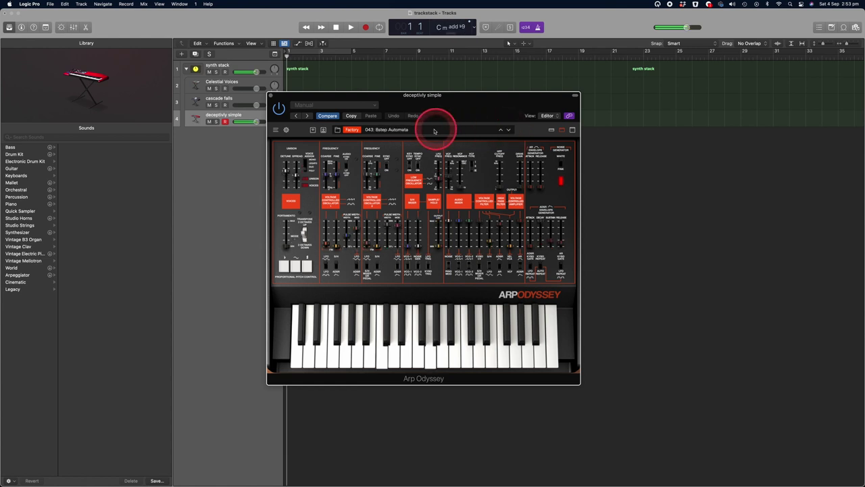
- Load program 036: Metropolis from the Rev2 bank after briefly trying 037
click(287, 188)
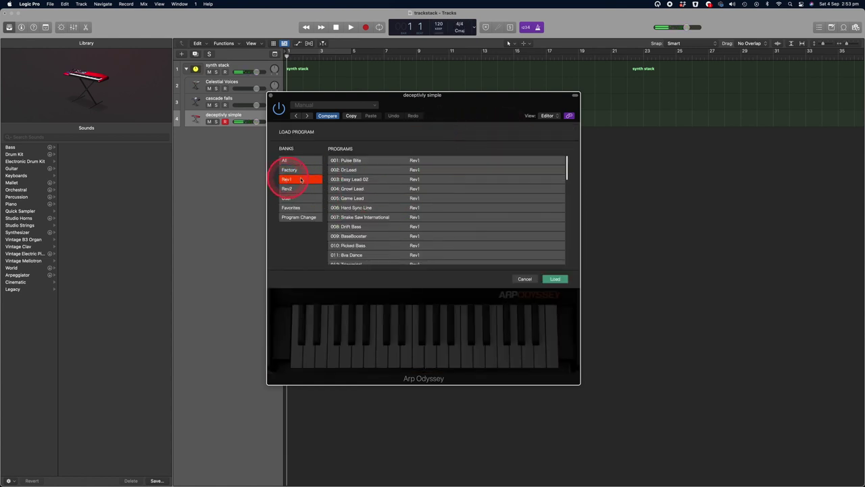
click(361, 261)
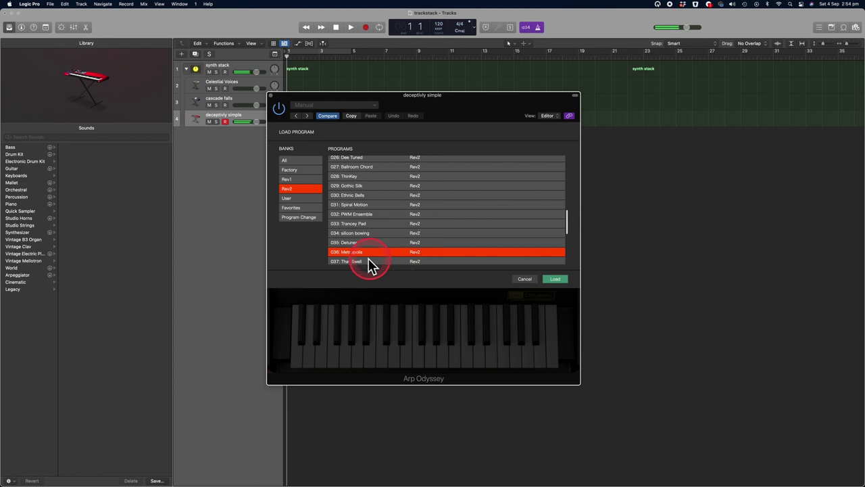
click(366, 261)
click(362, 251)
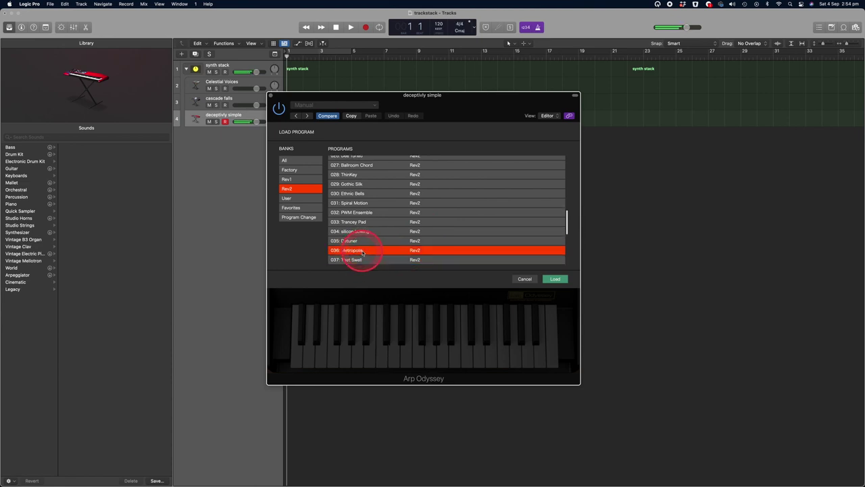
- Close the Arp Odyssey window and reselect the synth stack track
click(279, 97)
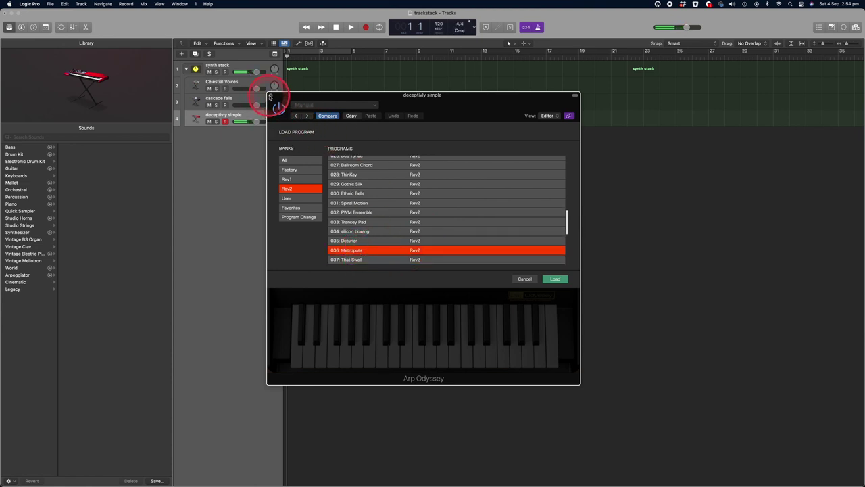
click(272, 95)
click(240, 63)
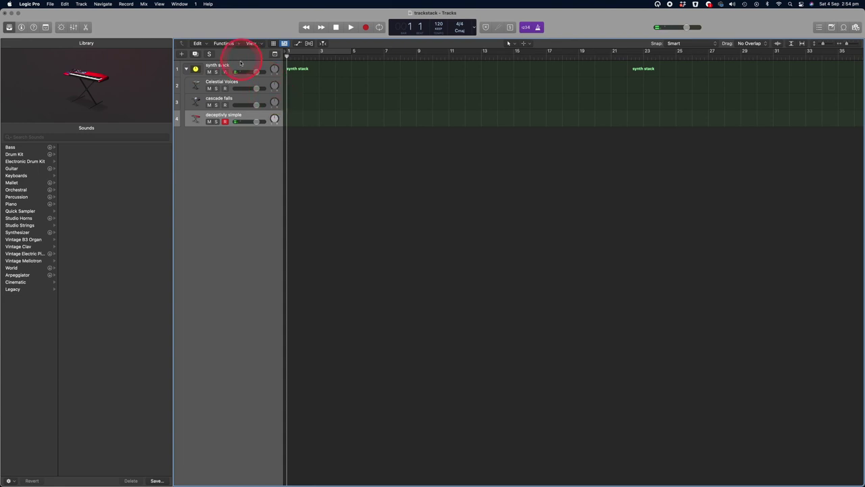